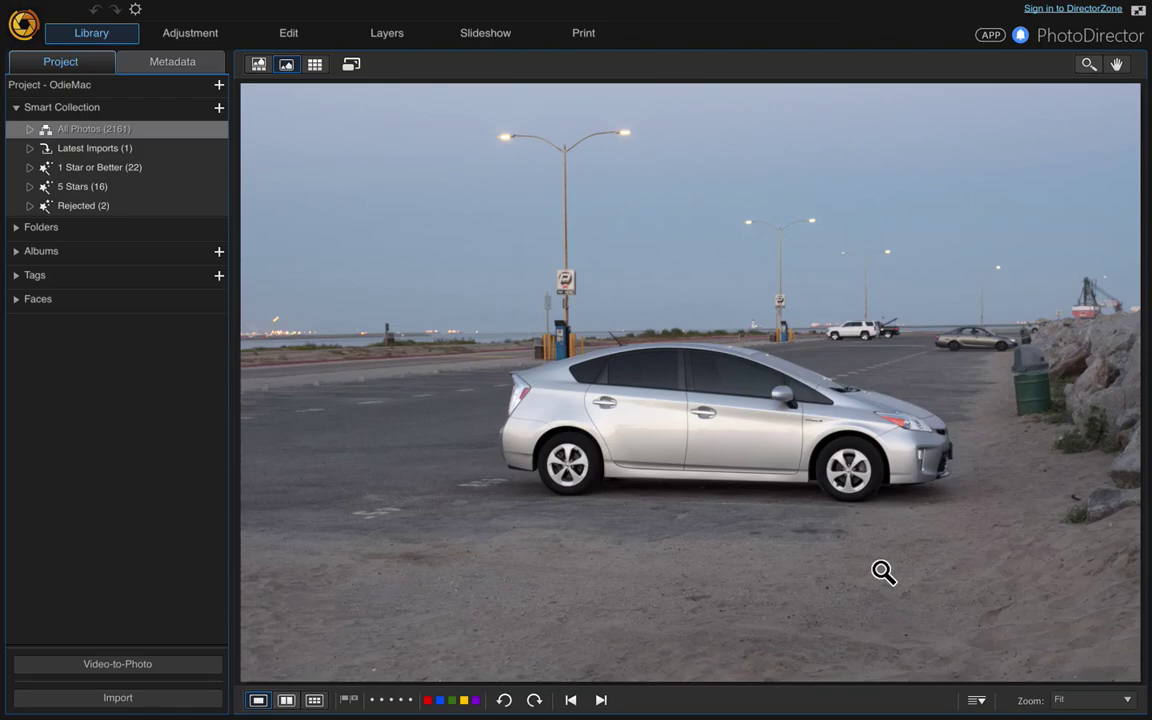
- In the Layers module, add AS6_9781-279.jpg as a photo layer, then select the Background layer
{"action": "mouse_move", "coordinate": [860, 712]}
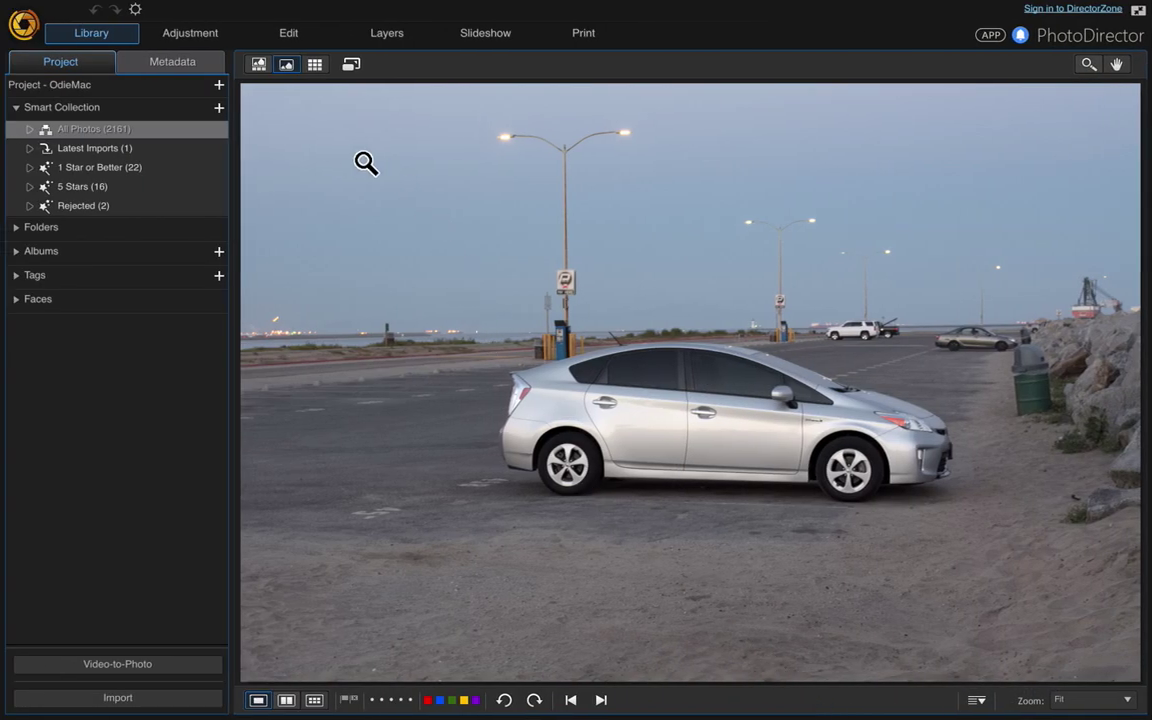
{"action": "left_click", "coordinate": [389, 42]}
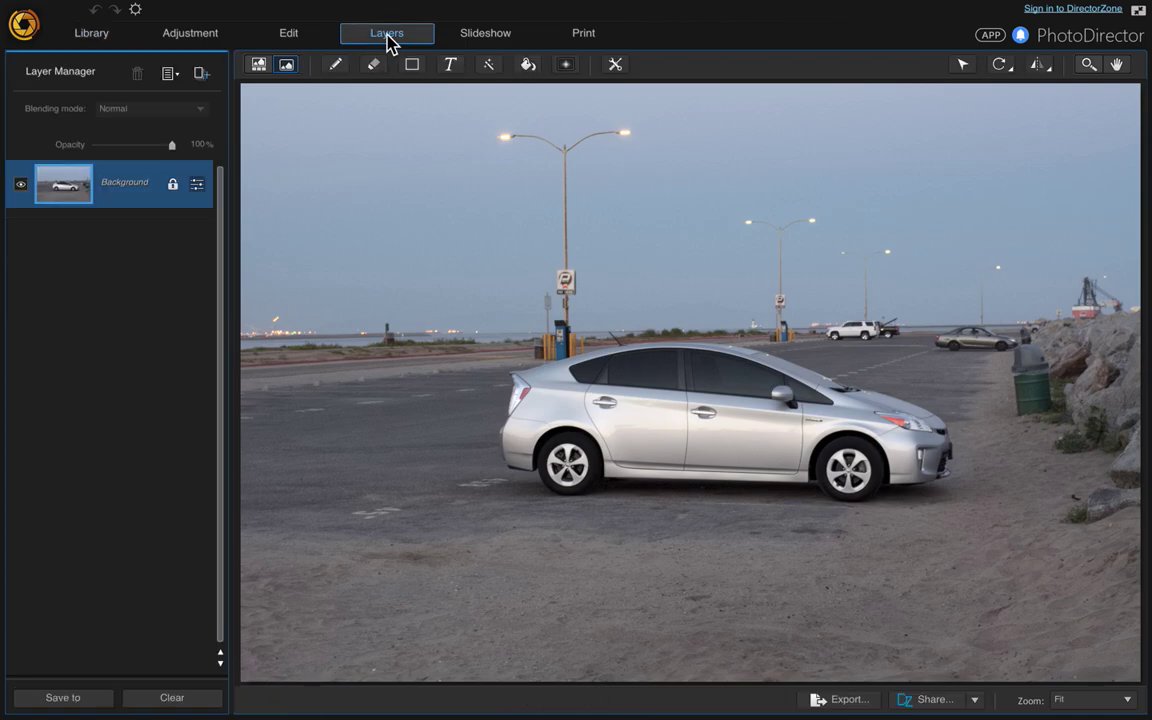
{"action": "left_click", "coordinate": [202, 74]}
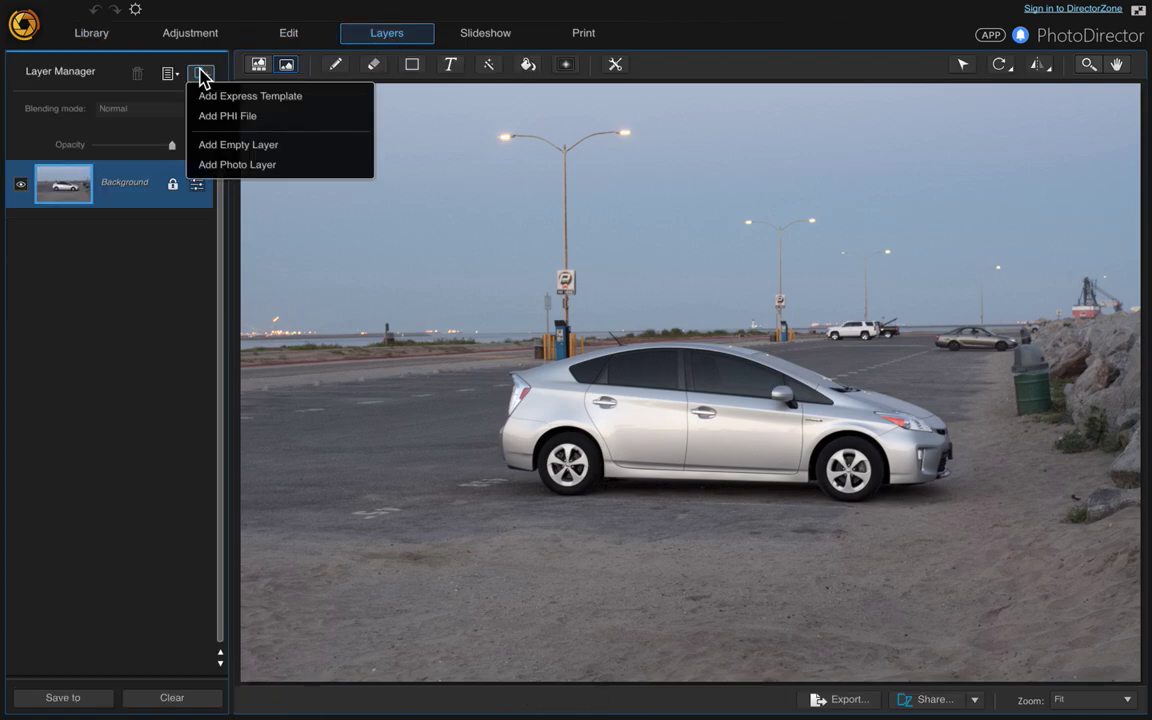
{"action": "left_click", "coordinate": [230, 166]}
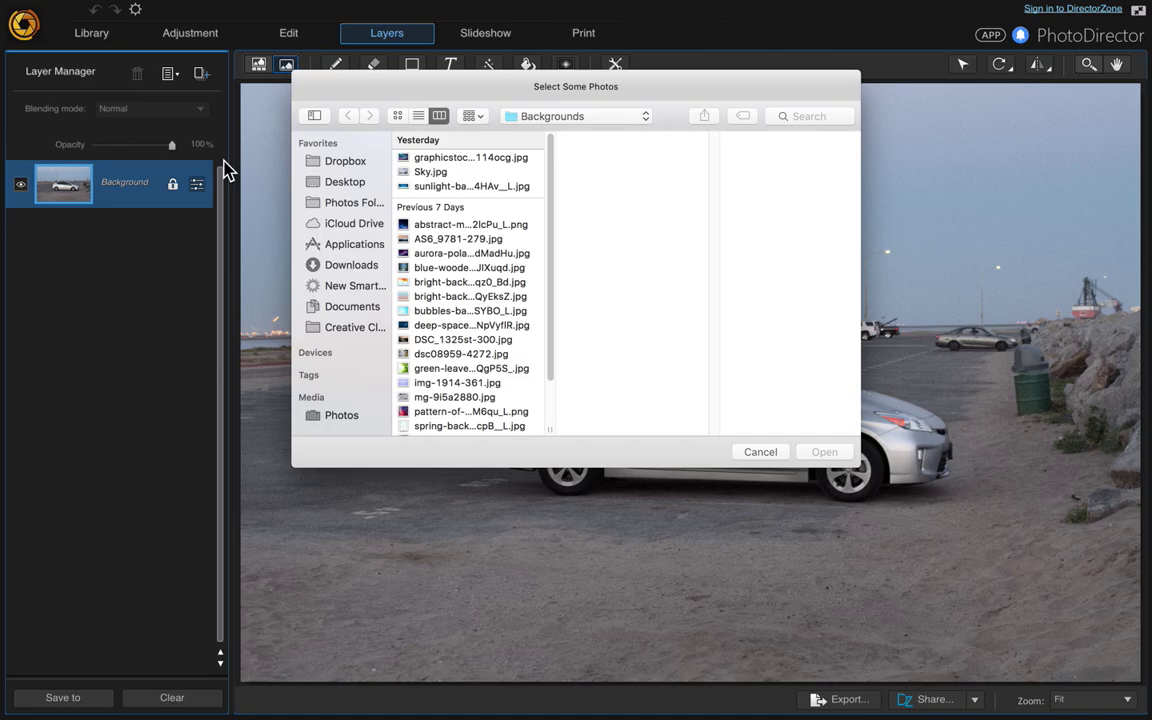
{"action": "left_click", "coordinate": [445, 240]}
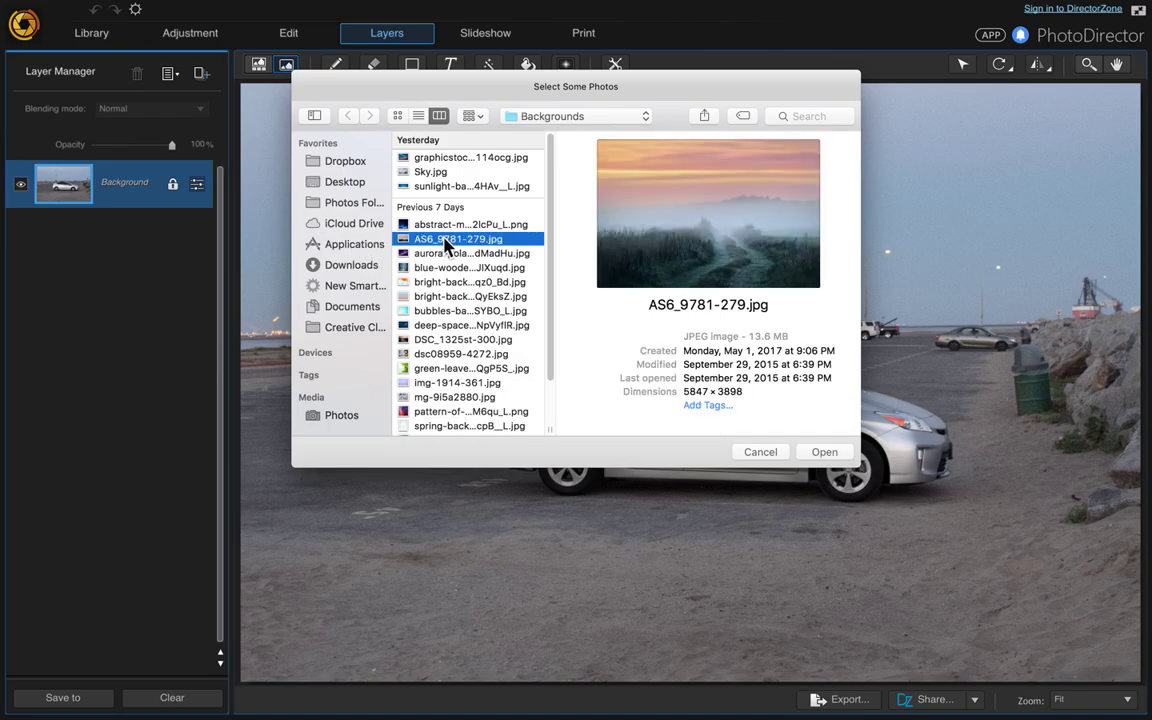
{"action": "double_click", "coordinate": [447, 247]}
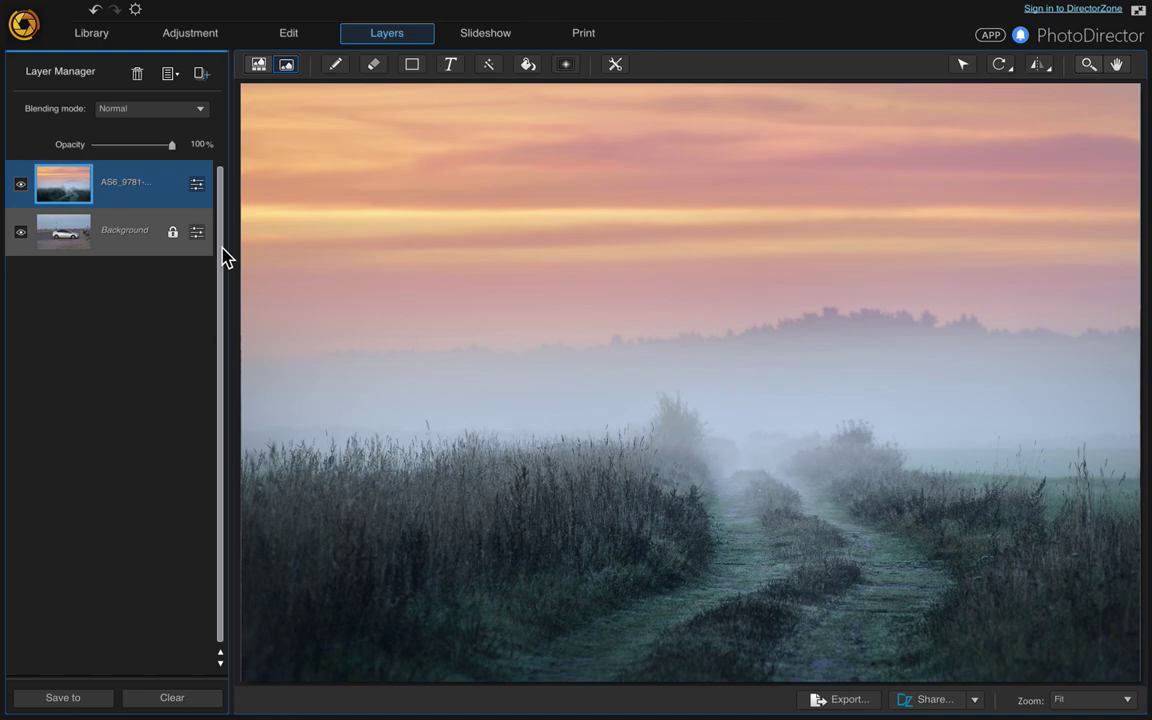
{"action": "left_click", "coordinate": [155, 245]}
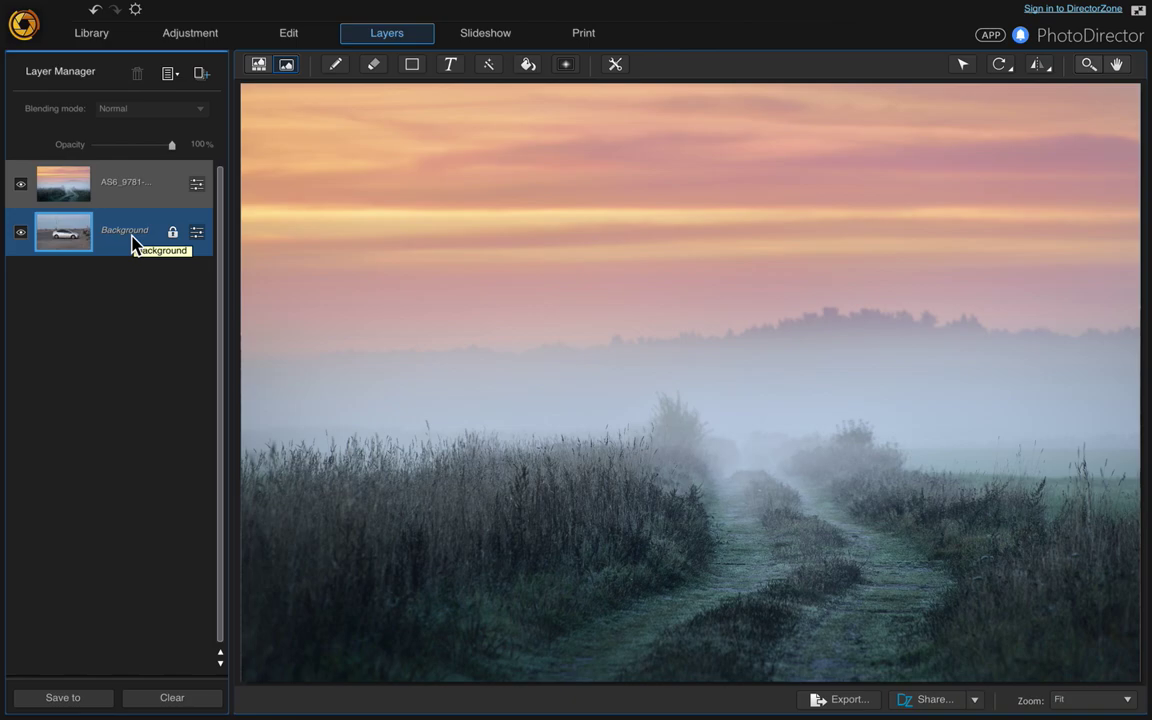
- Duplicate the car photo's Background layer to create Background copy
{"action": "right_click", "coordinate": [132, 245]}
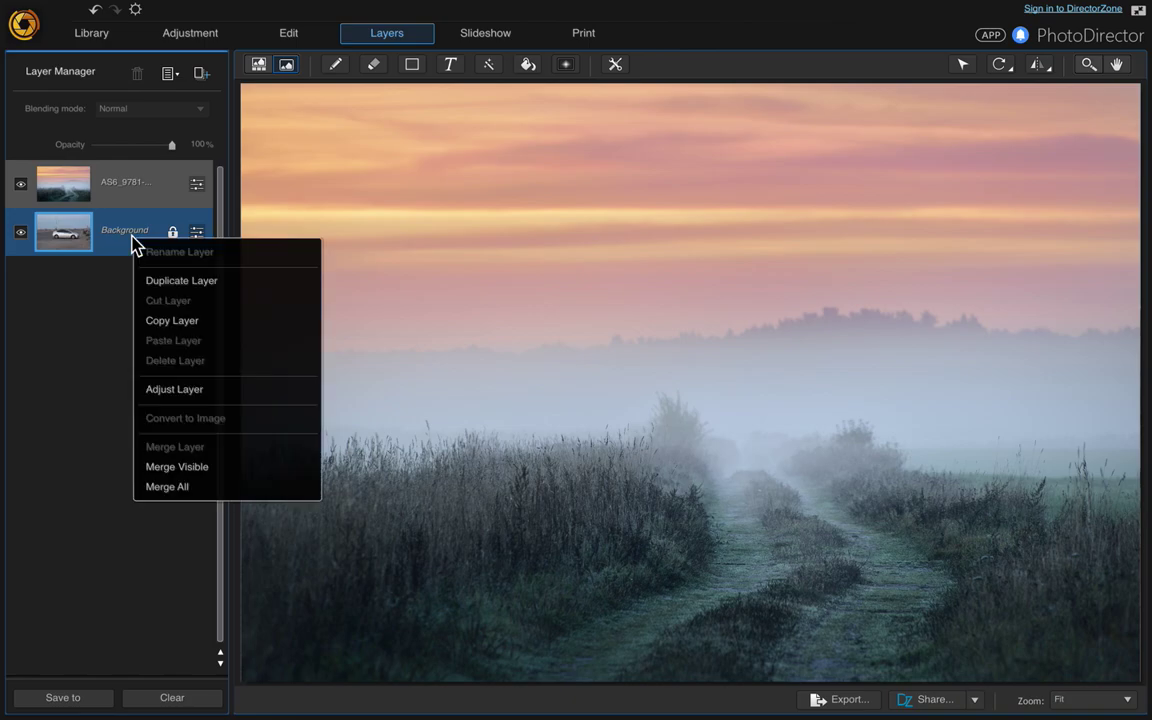
{"action": "left_click", "coordinate": [184, 288]}
{"action": "left_click", "coordinate": [176, 289]}
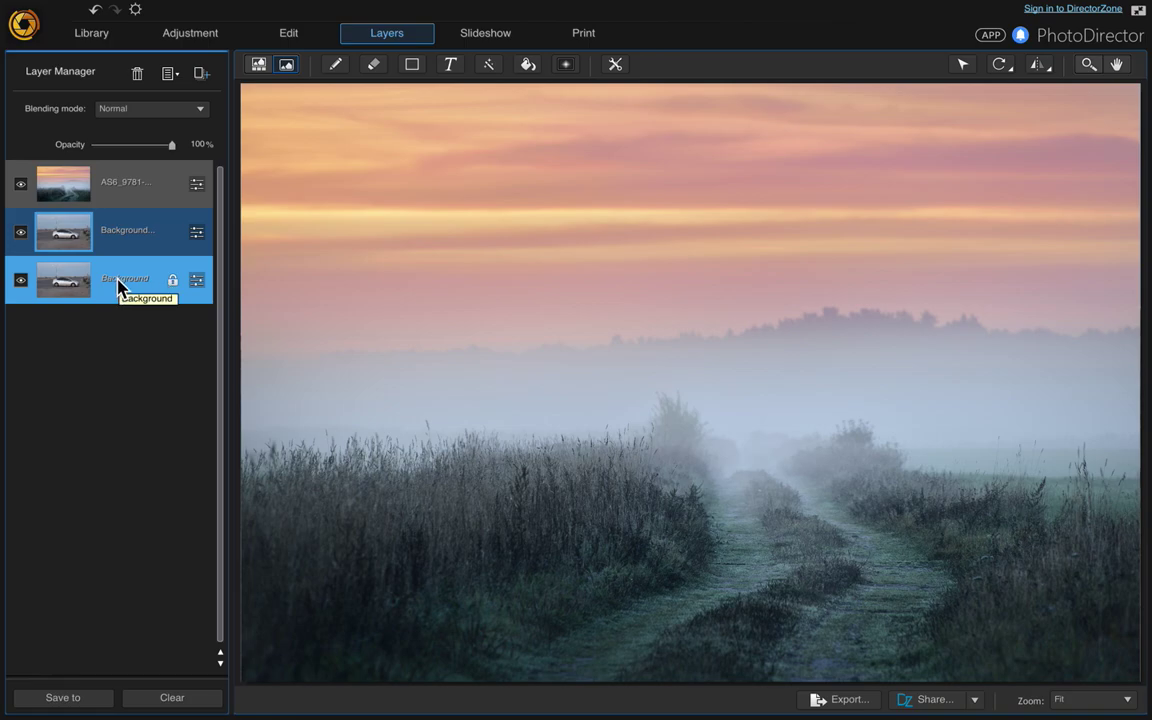
{"action": "right_click", "coordinate": [118, 288]}
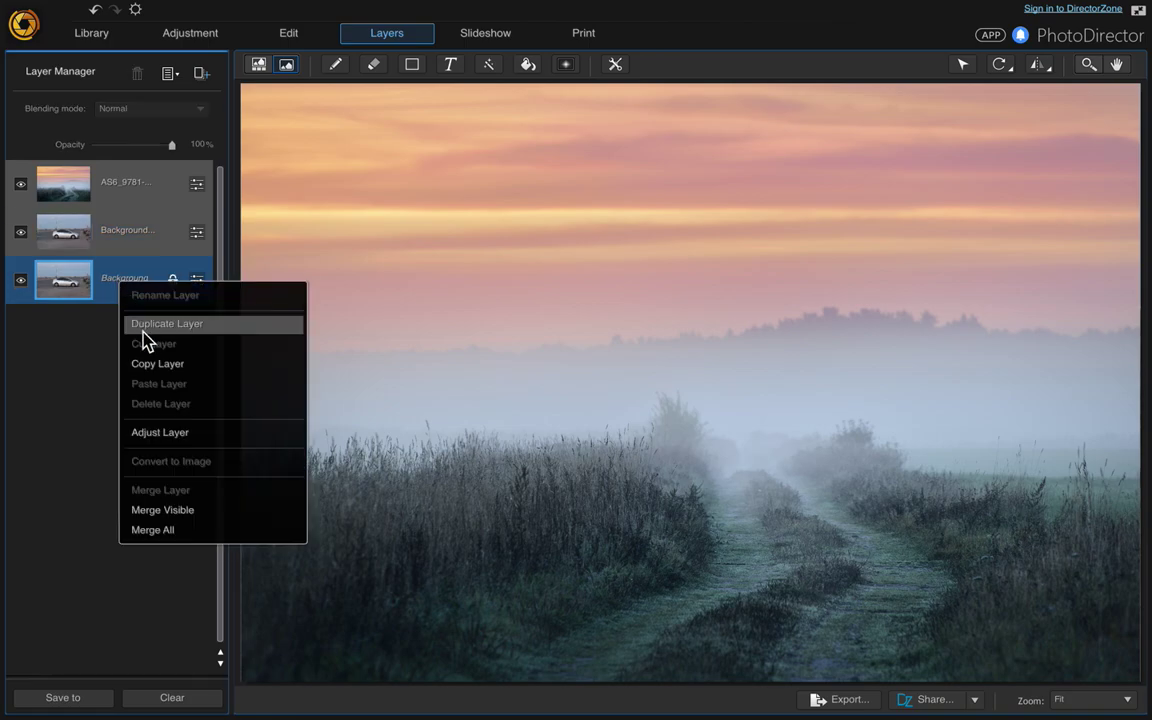
{"action": "left_click", "coordinate": [110, 281]}
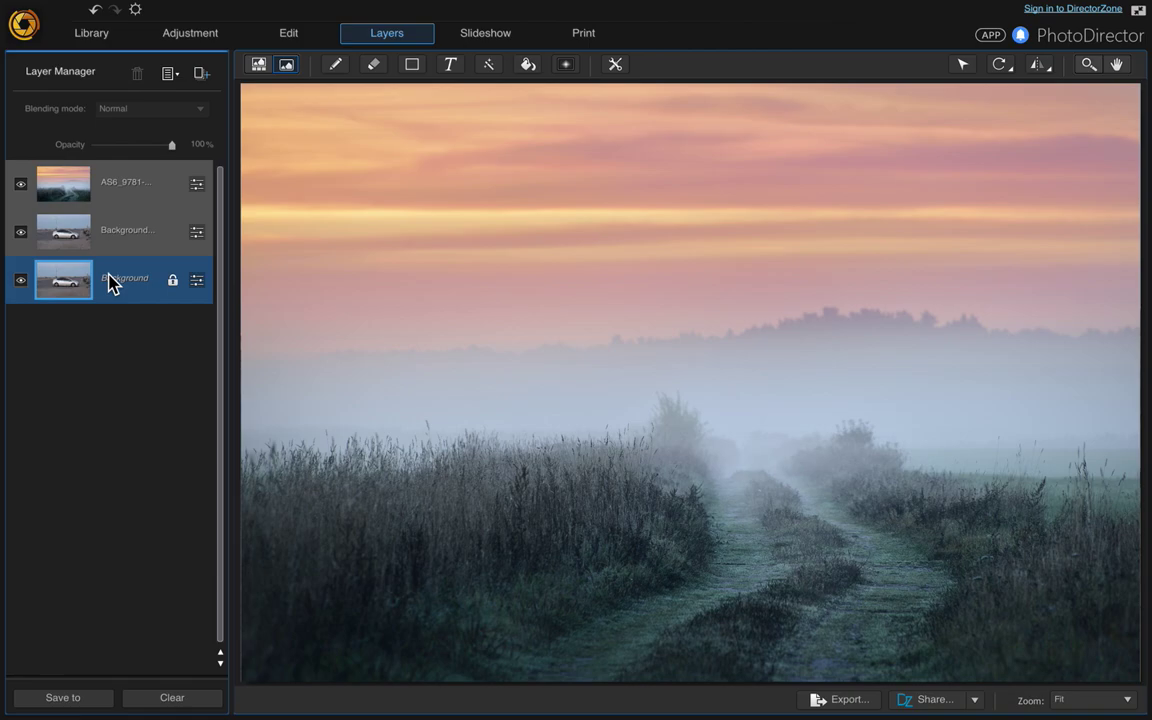
{"action": "left_click", "coordinate": [128, 241]}
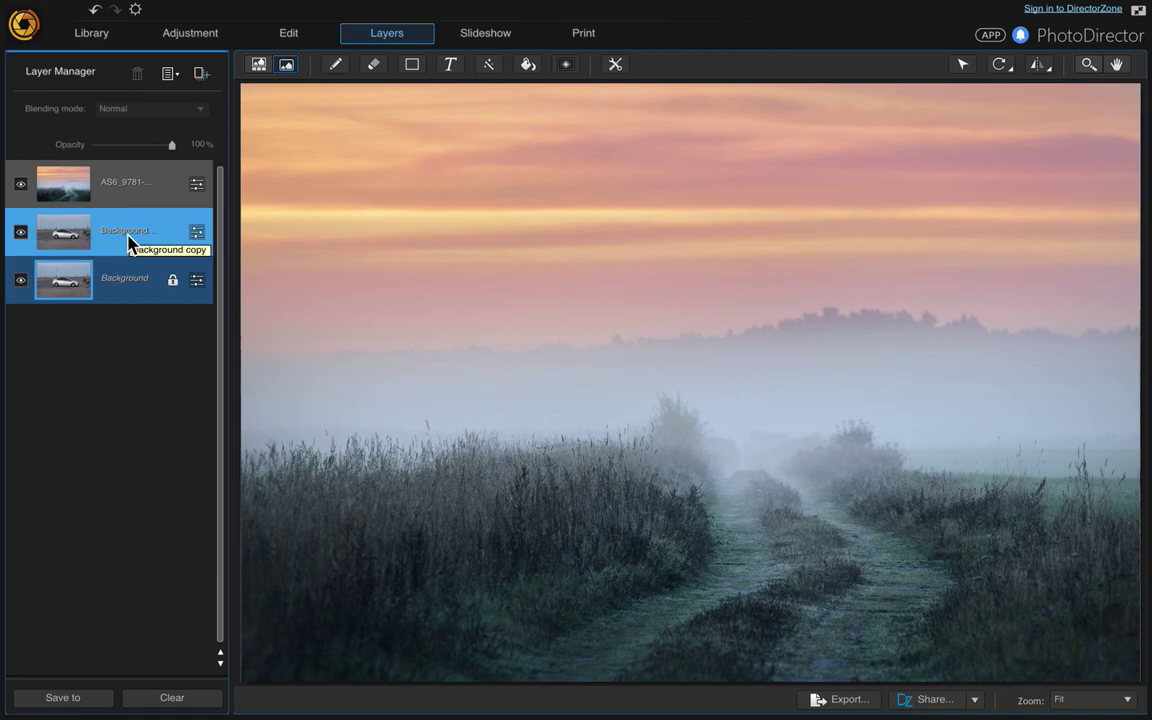
- Hide the original Background and move Background copy above the sunset layer
{"action": "left_click", "coordinate": [21, 282]}
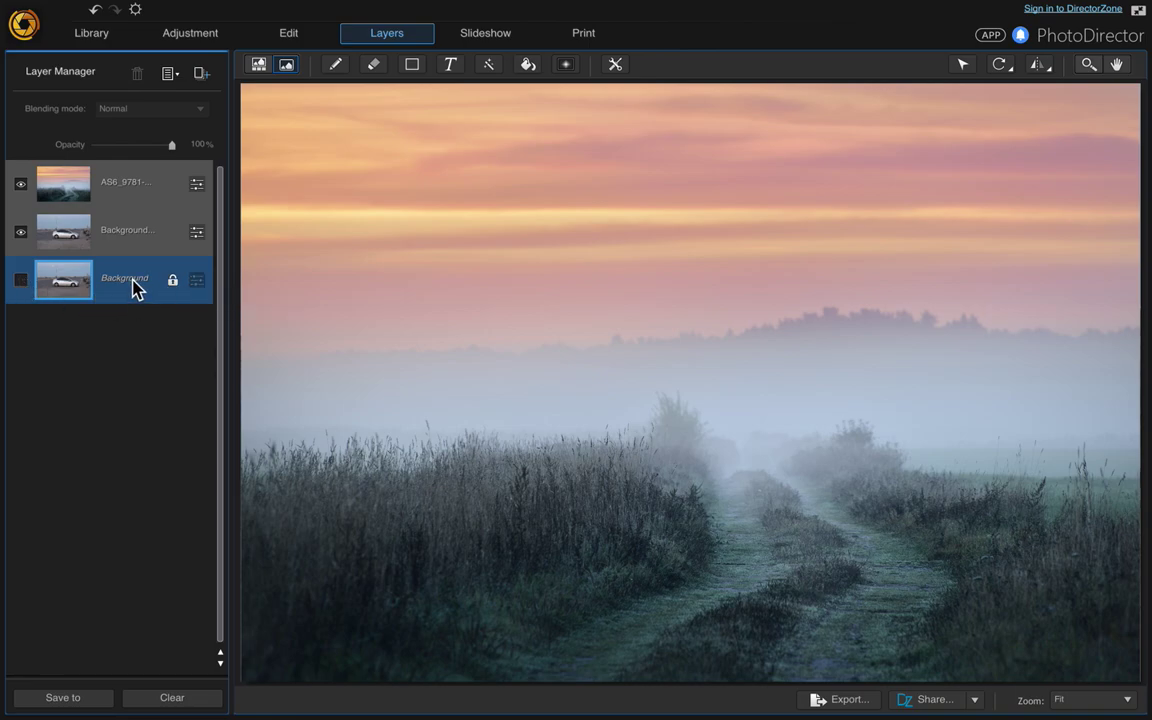
{"action": "left_click_drag", "start_coordinate": [134, 288], "coordinate": [141, 149]}
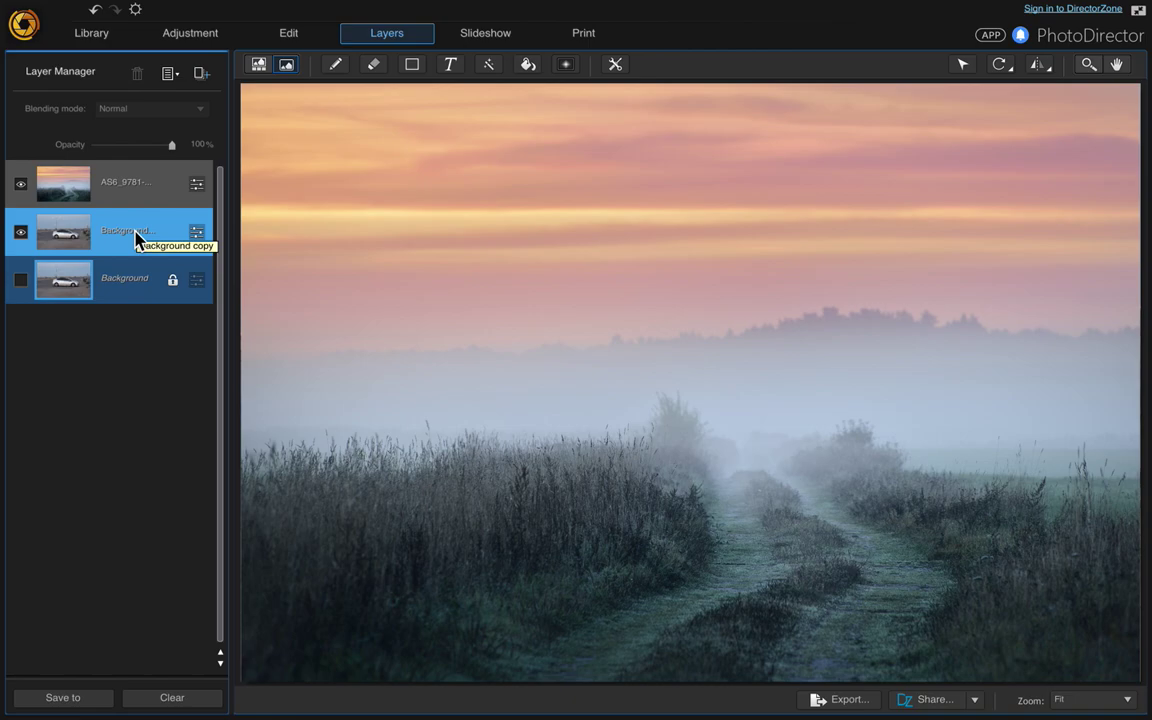
{"action": "left_click_drag", "start_coordinate": [137, 240], "coordinate": [147, 170]}
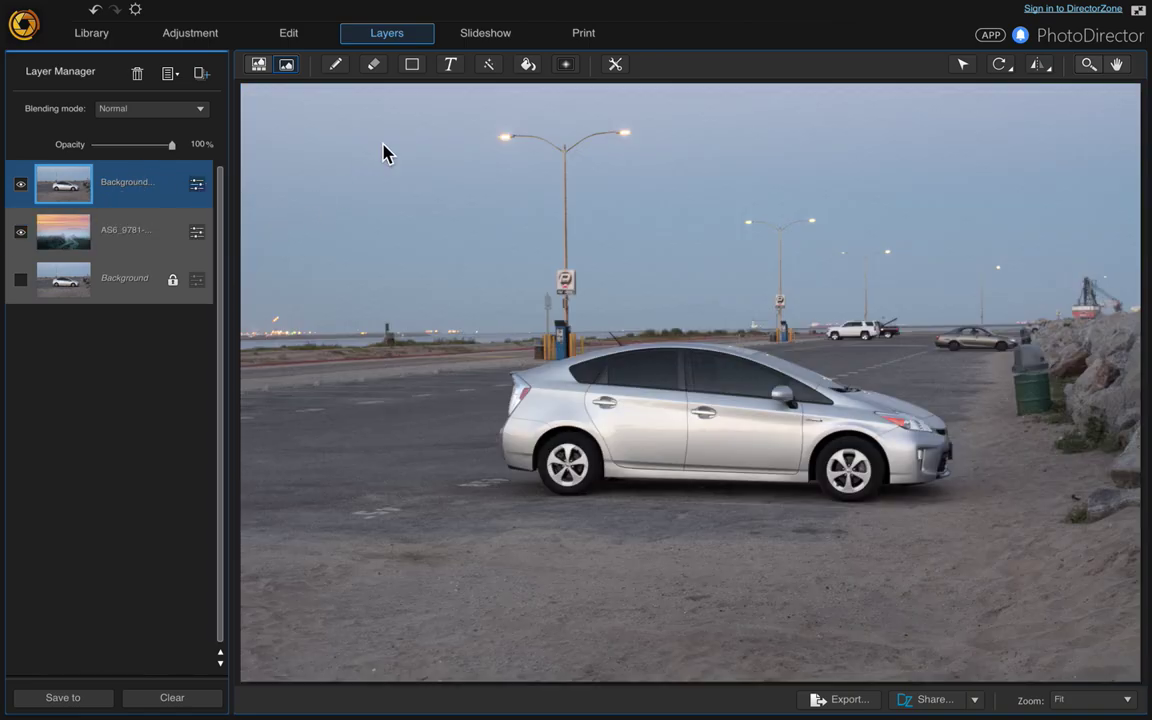
- Magic-wand the grey sky at tolerance 18, adding the upper, left and right areas down to the horizon
{"action": "left_click", "coordinate": [489, 66]}
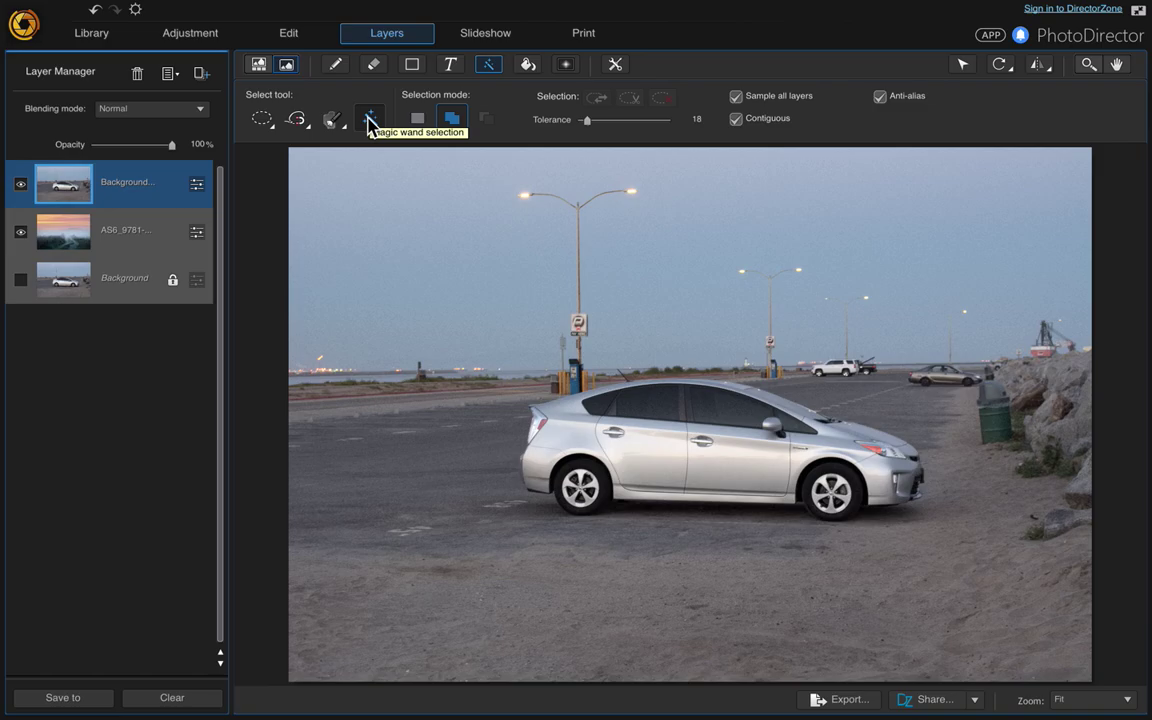
{"action": "left_click", "coordinate": [370, 120]}
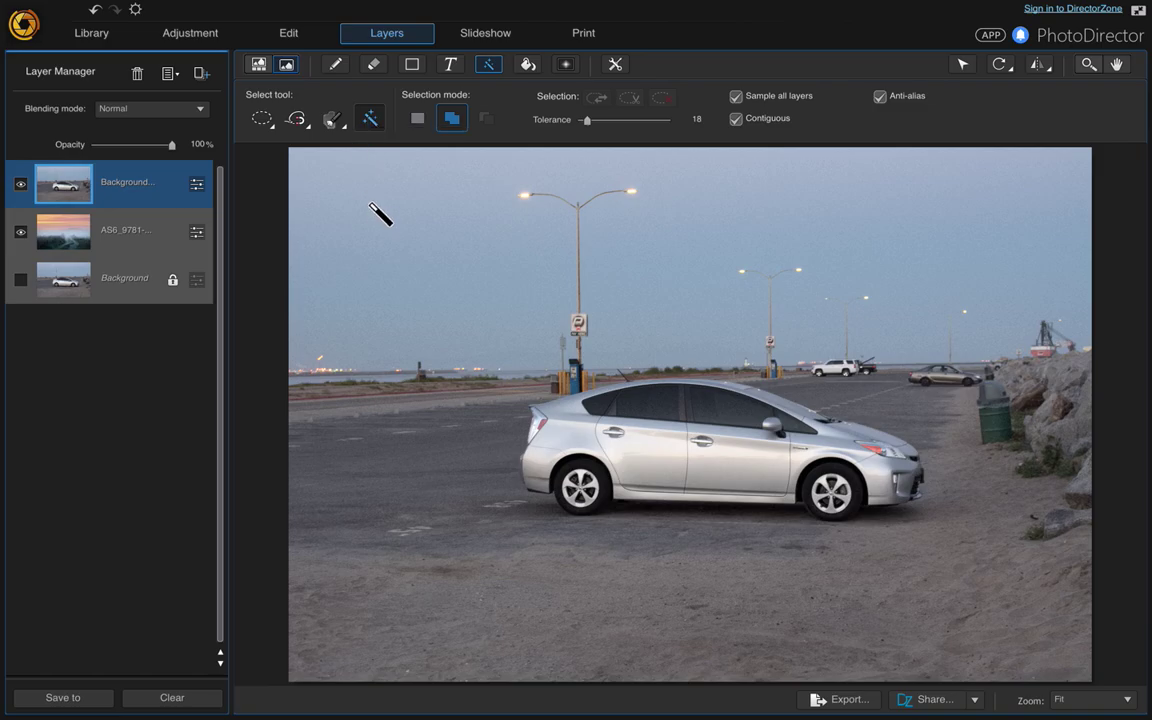
{"action": "left_click", "coordinate": [421, 215]}
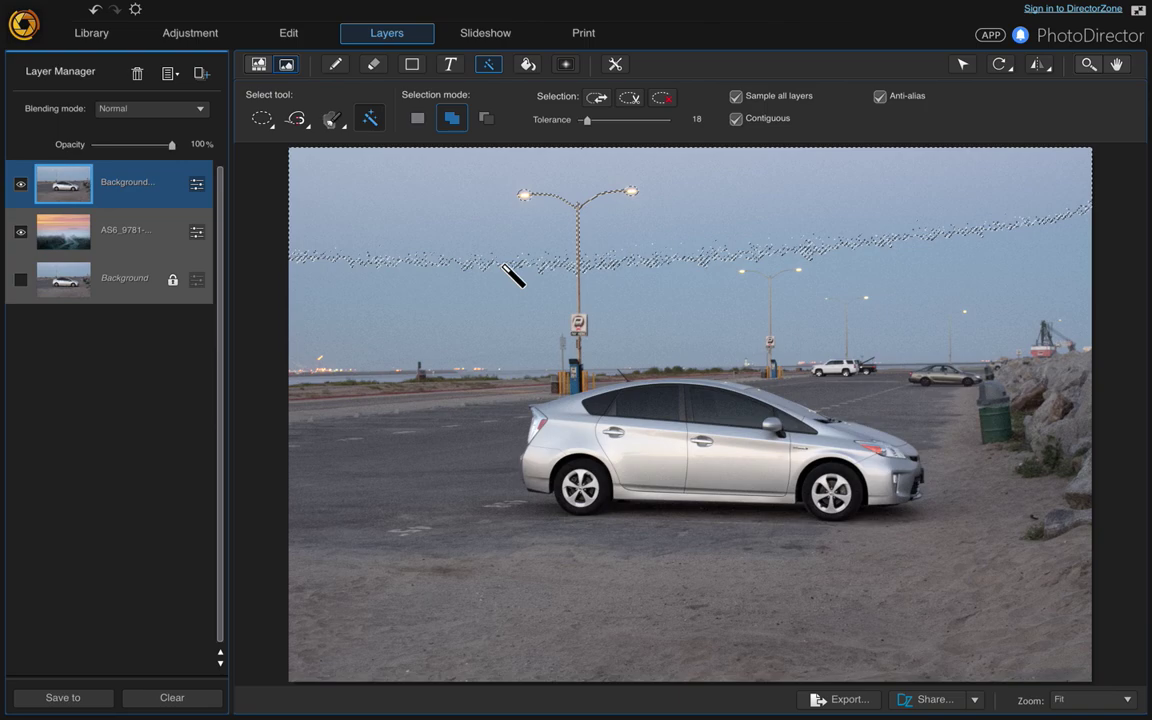
{"action": "left_click", "coordinate": [504, 268]}
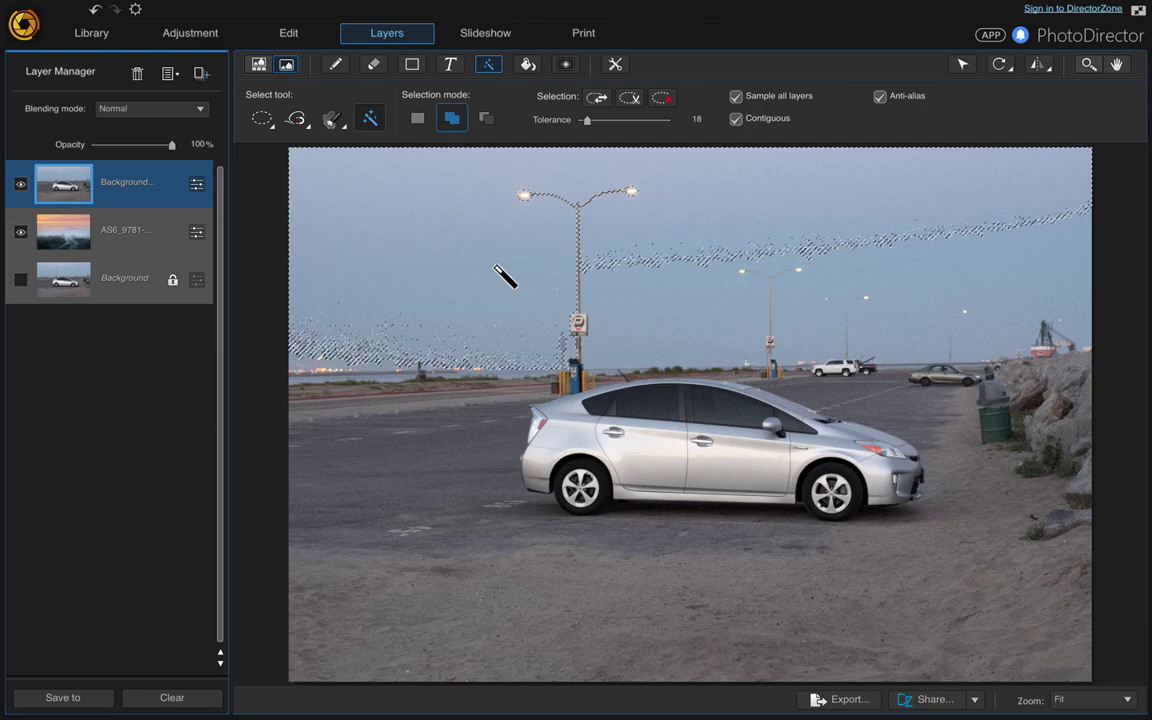
{"action": "left_click", "coordinate": [368, 352]}
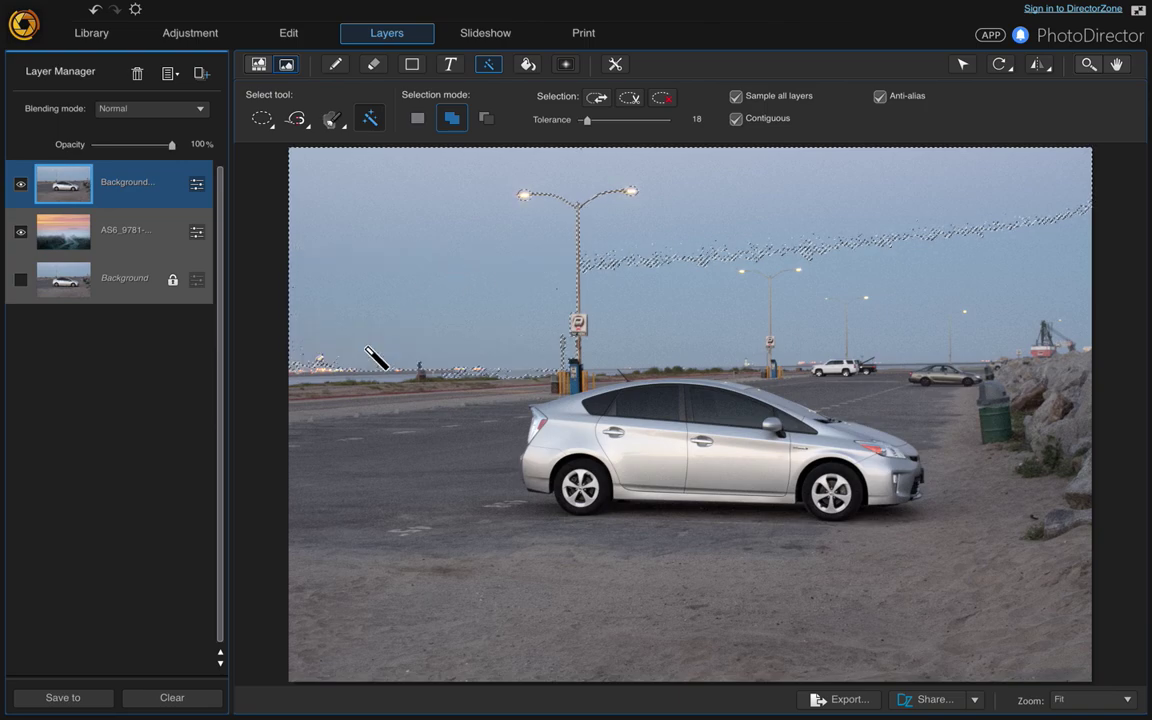
{"action": "left_click", "coordinate": [681, 257]}
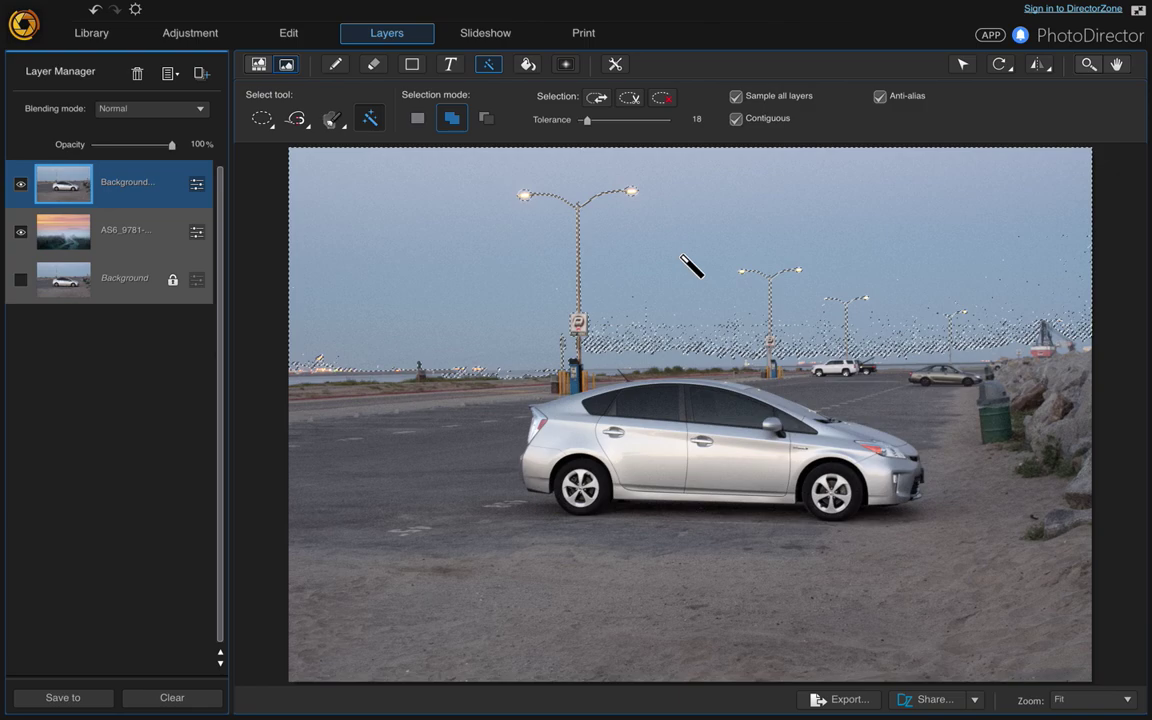
{"action": "left_click", "coordinate": [902, 350]}
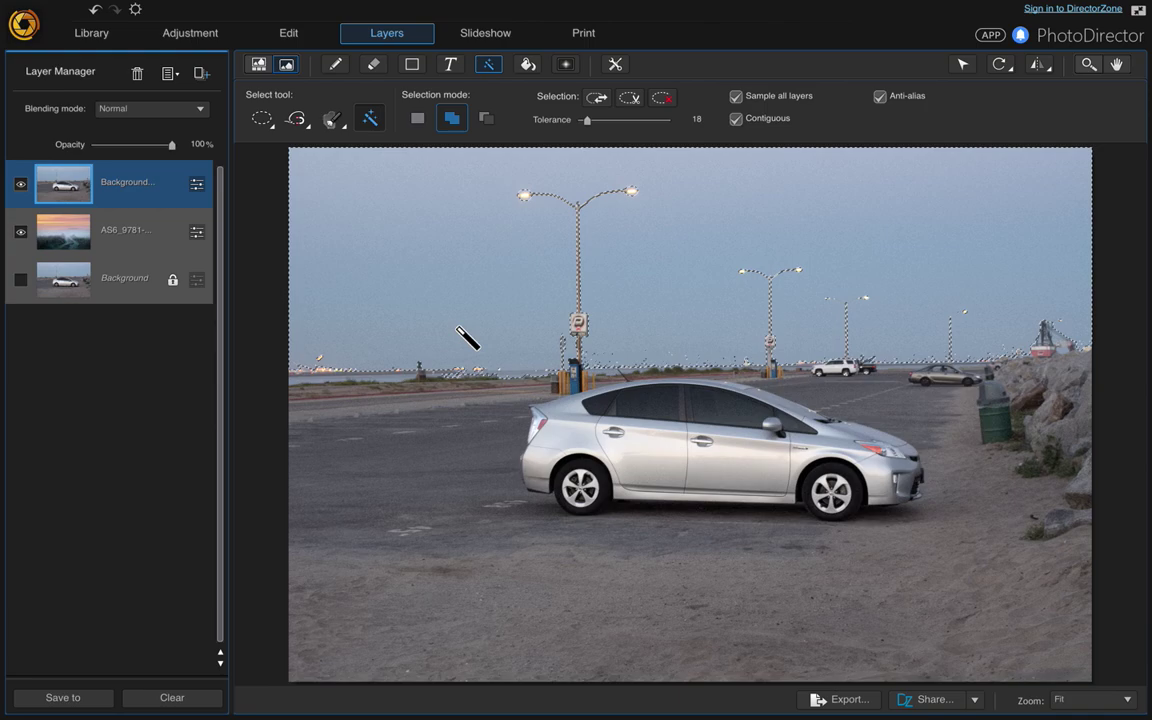
- Delete the selected sky from the car copy, clear the selection, and select the AS6_9781 sunset layer
{"action": "left_click", "coordinate": [625, 101]}
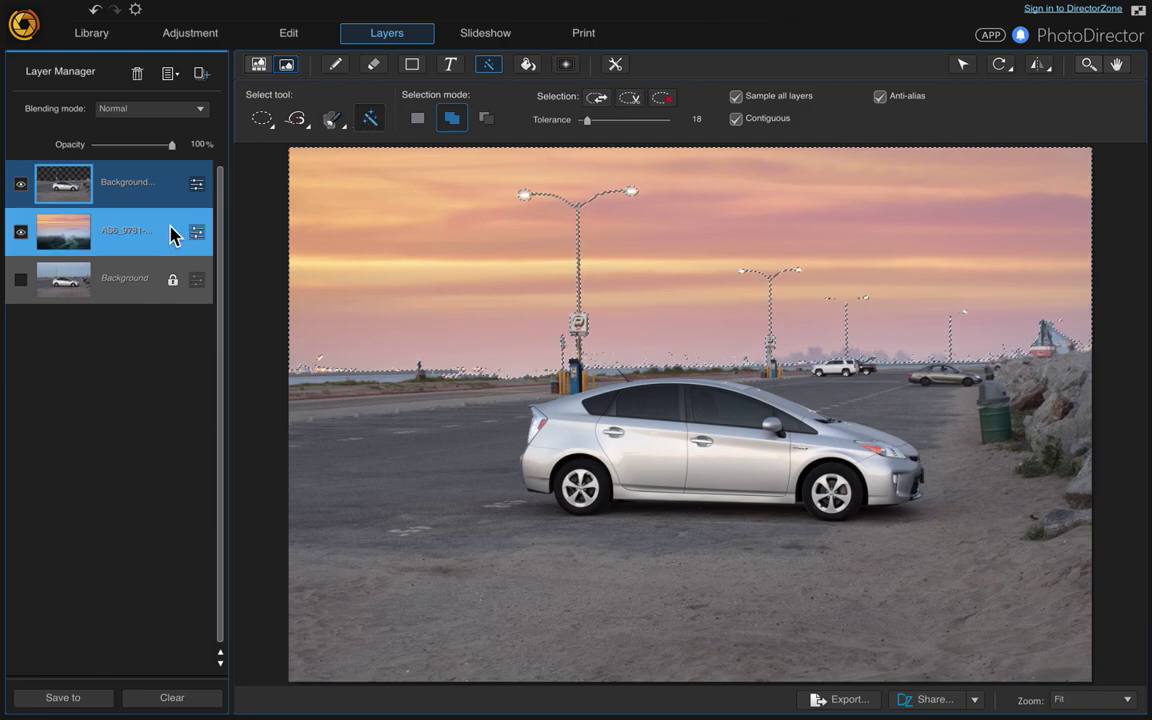
{"action": "left_click", "coordinate": [660, 101]}
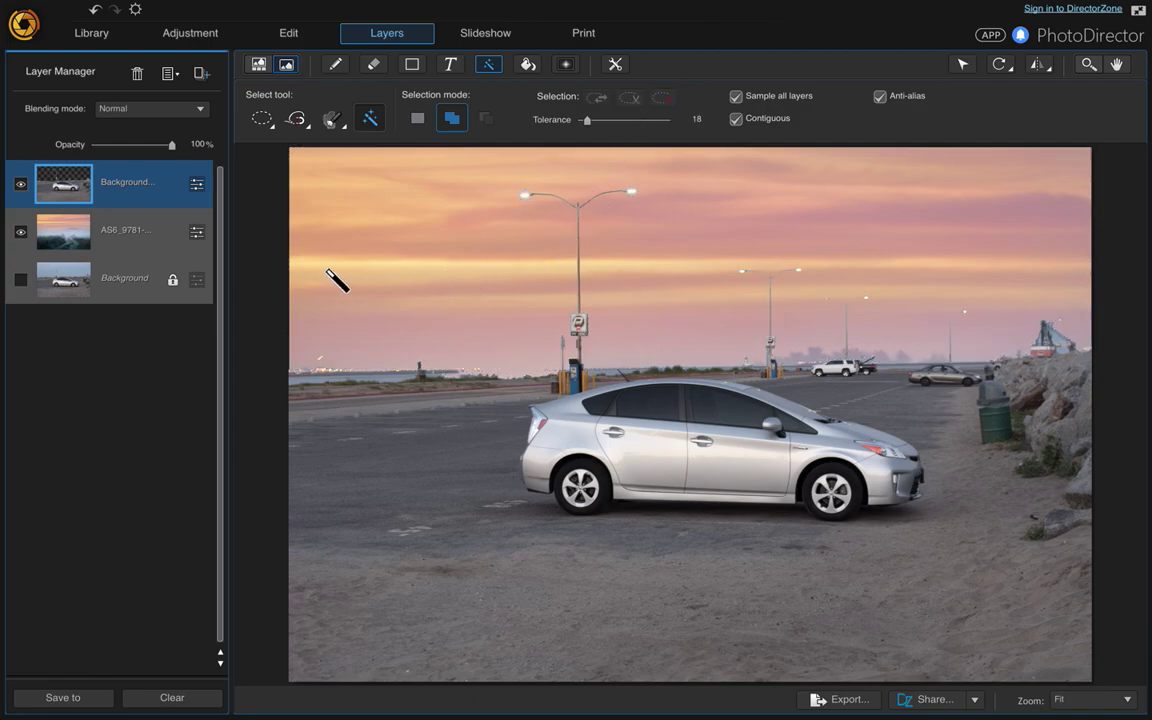
{"action": "left_click", "coordinate": [165, 247]}
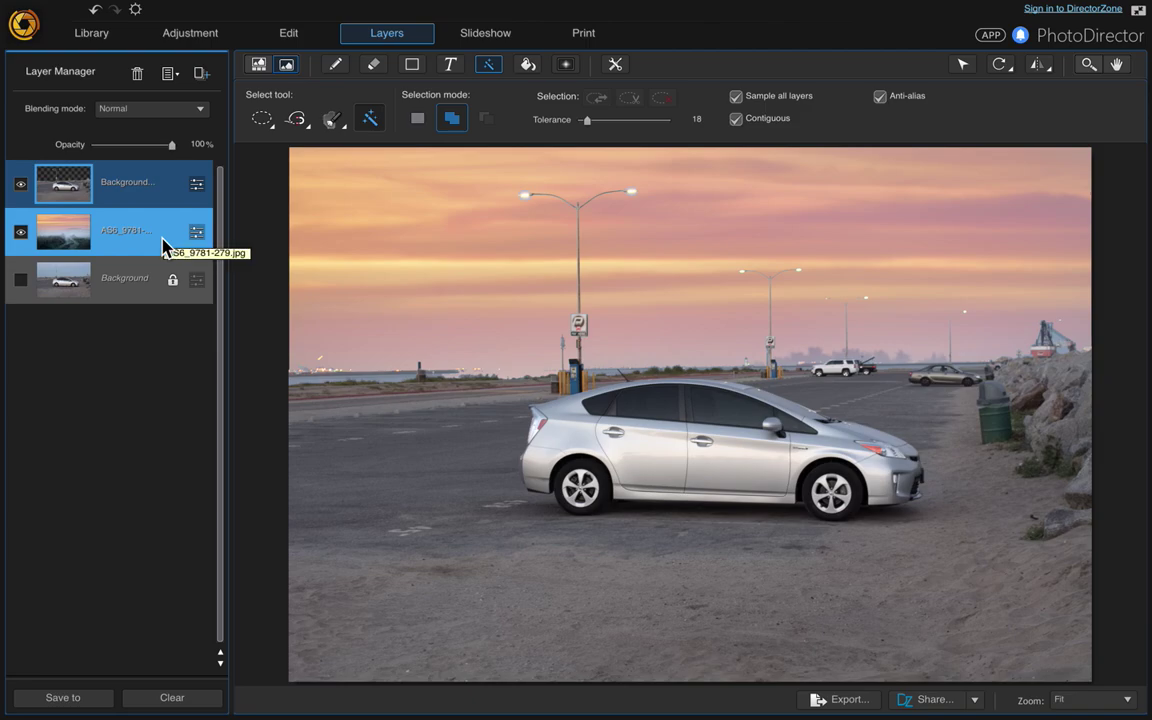
- Adjust the sunset layer to contrast 52 and vibrance 49, previewing with all layers
{"action": "left_click", "coordinate": [165, 247]}
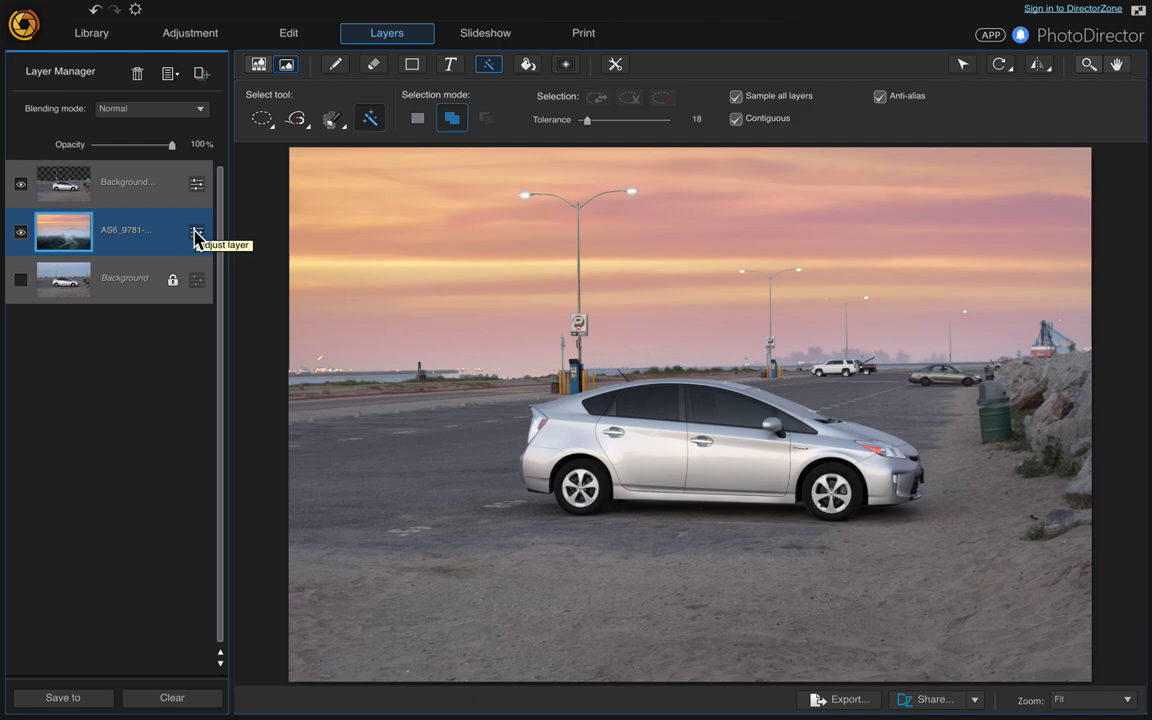
{"action": "left_click", "coordinate": [197, 237]}
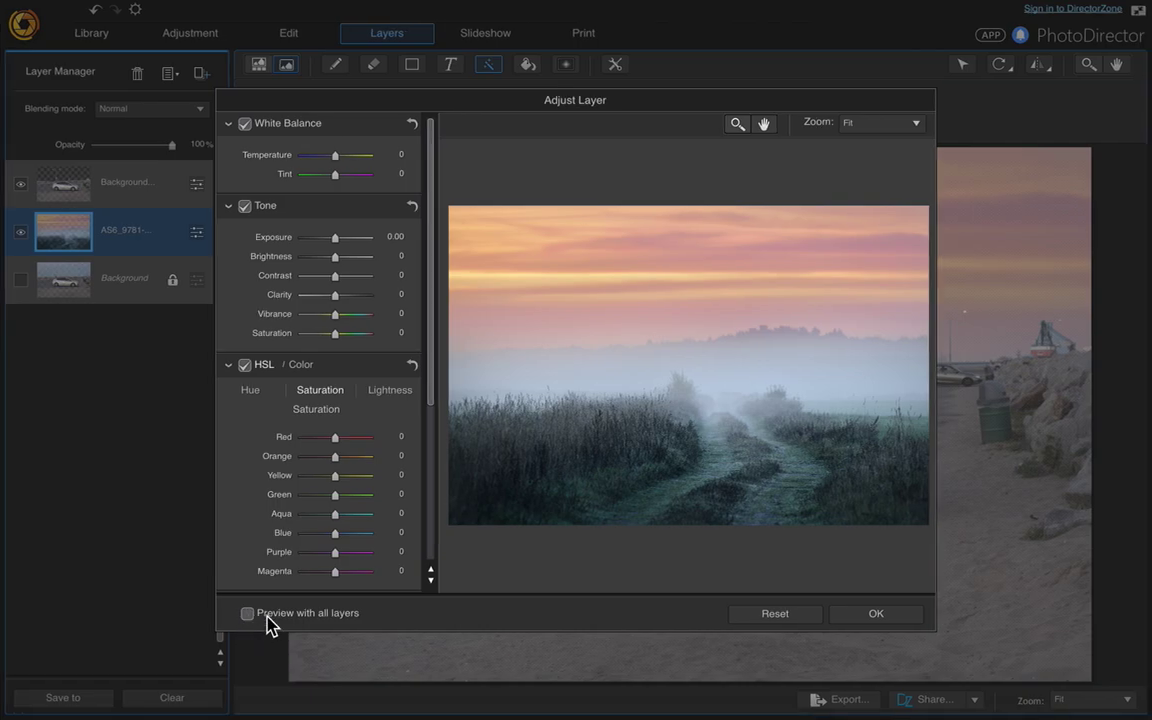
{"action": "left_click", "coordinate": [248, 614]}
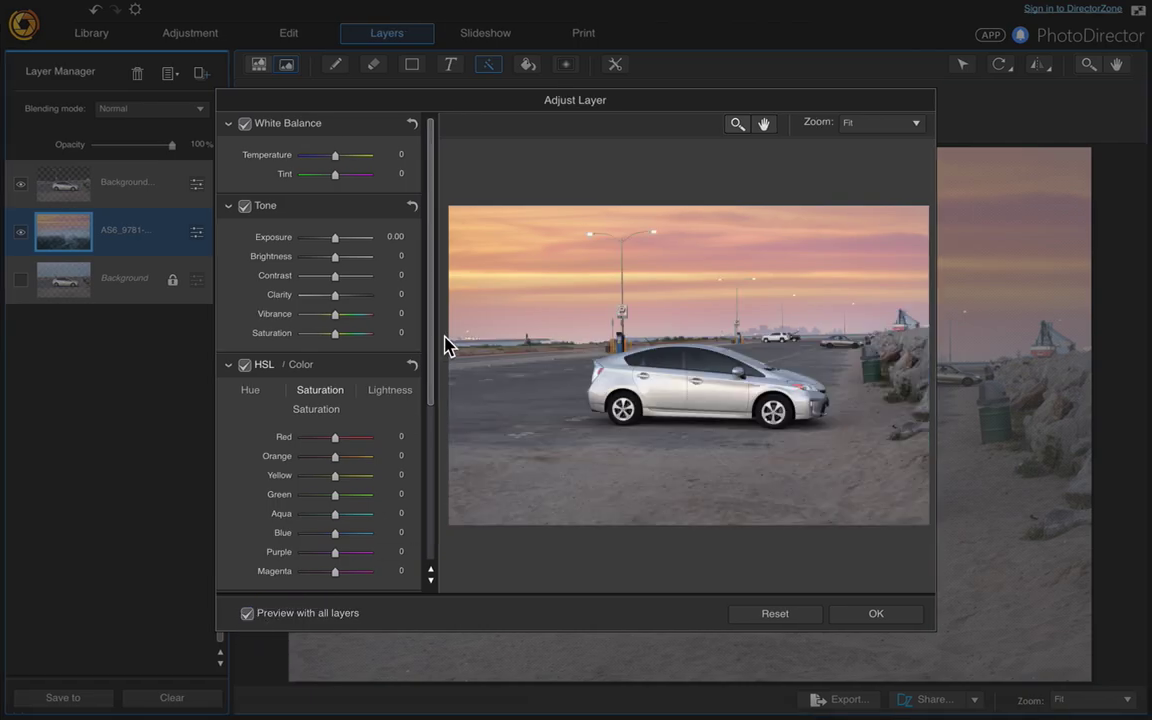
{"action": "left_click", "coordinate": [353, 276]}
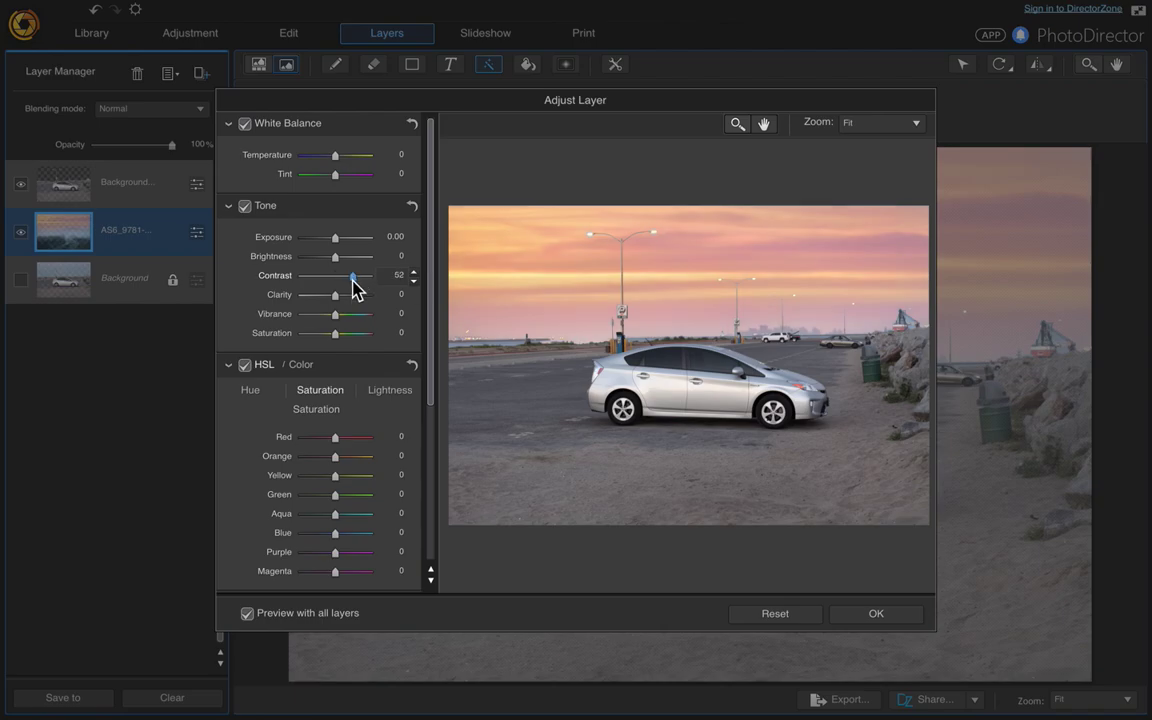
{"action": "left_click", "coordinate": [349, 314]}
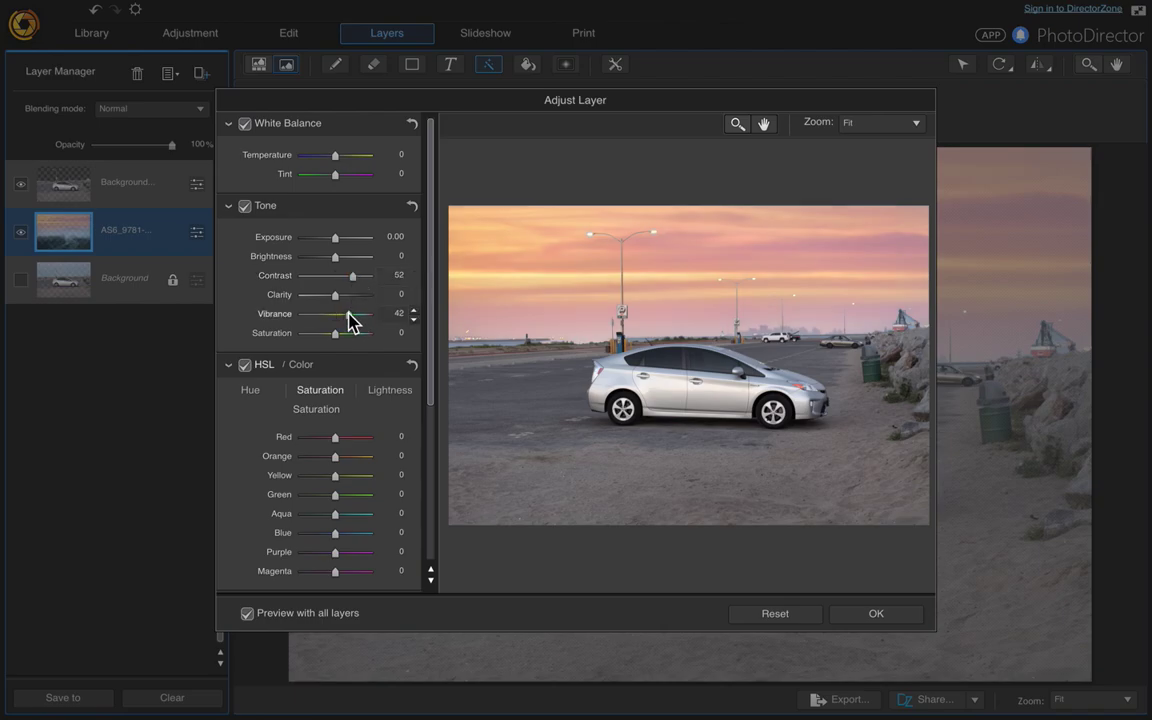
{"action": "mouse_move", "coordinate": [348, 313]}
{"action": "left_mouse_down"}
{"action": "mouse_move", "coordinate": [366, 314]}
{"action": "mouse_move", "coordinate": [351, 315]}
{"action": "left_mouse_up"}
{"action": "left_click", "coordinate": [877, 616]}
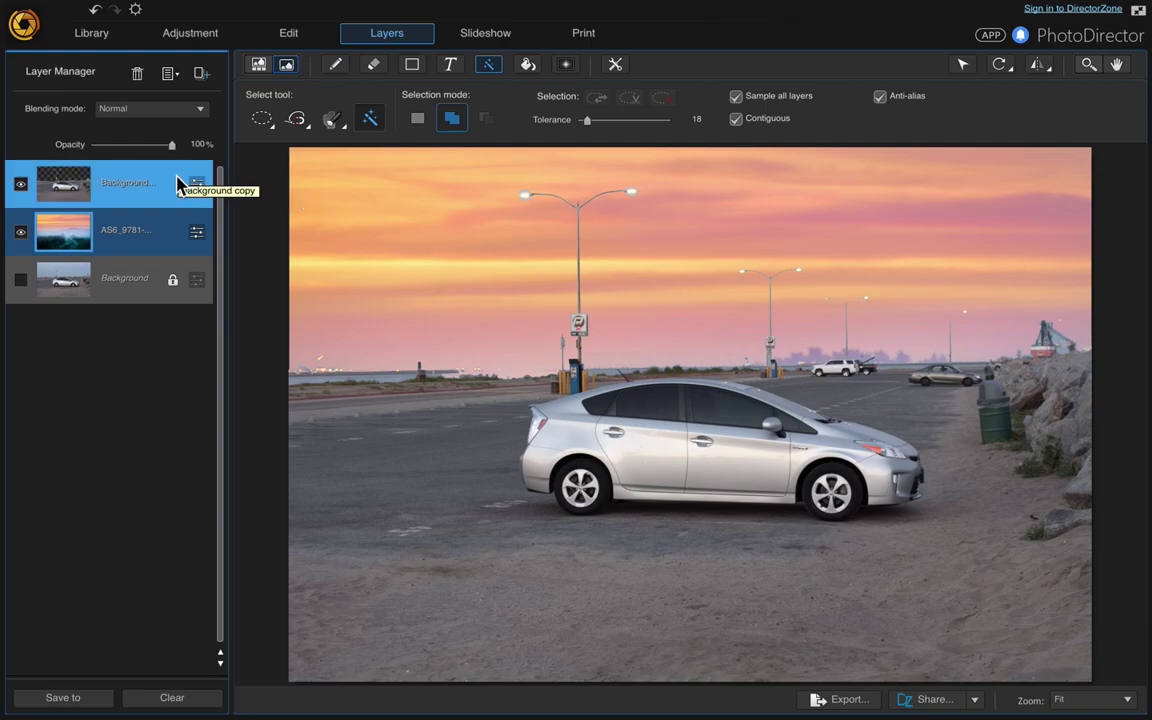
- Merge the visible car and sunset layers via Merge Visible, then close the File menu unused
{"action": "left_click", "coordinate": [170, 74]}
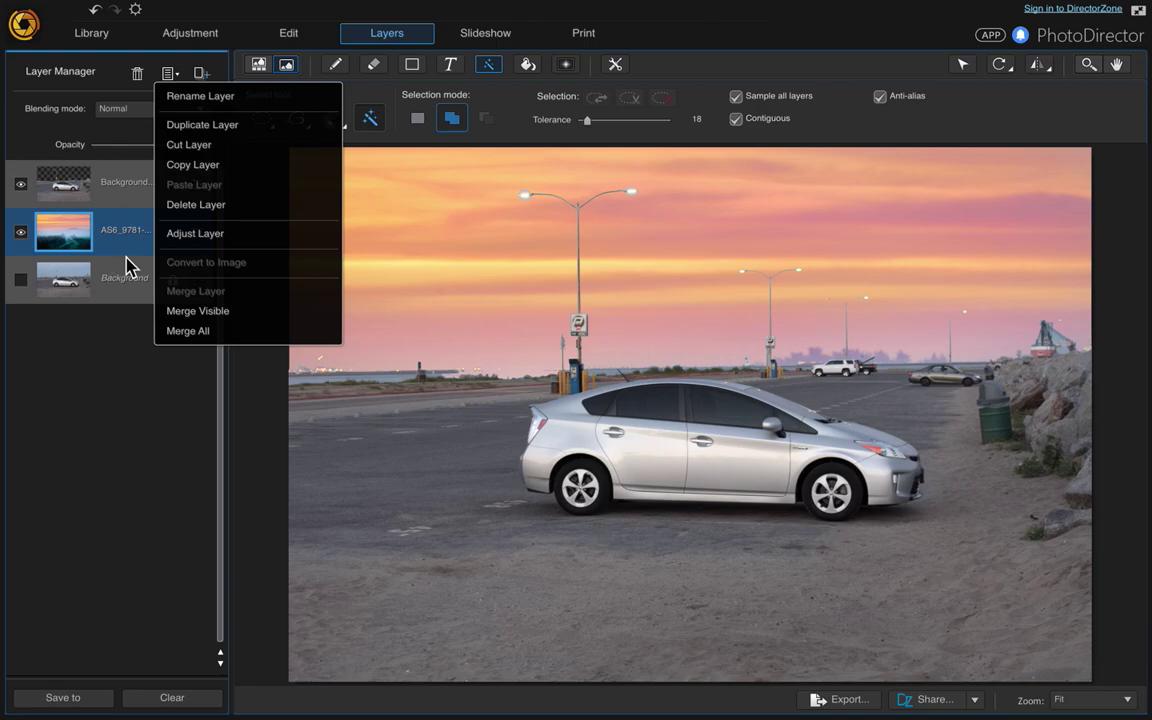
{"action": "left_click", "coordinate": [247, 312]}
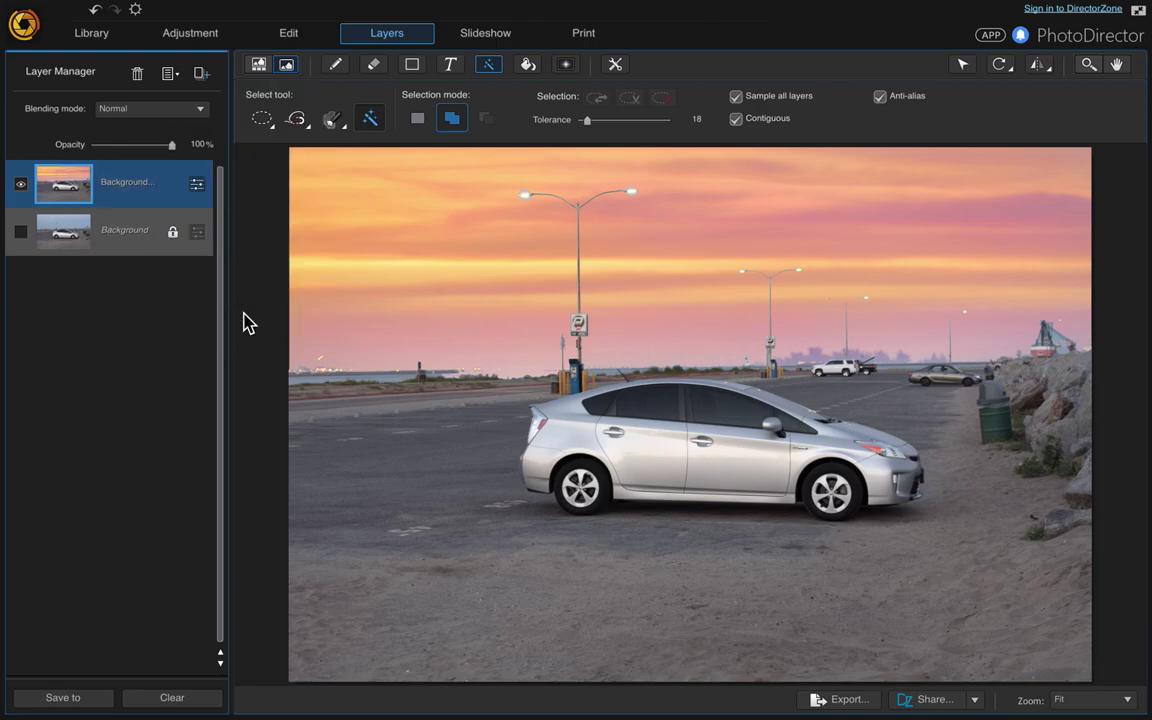
{"action": "left_click", "coordinate": [216, 8]}
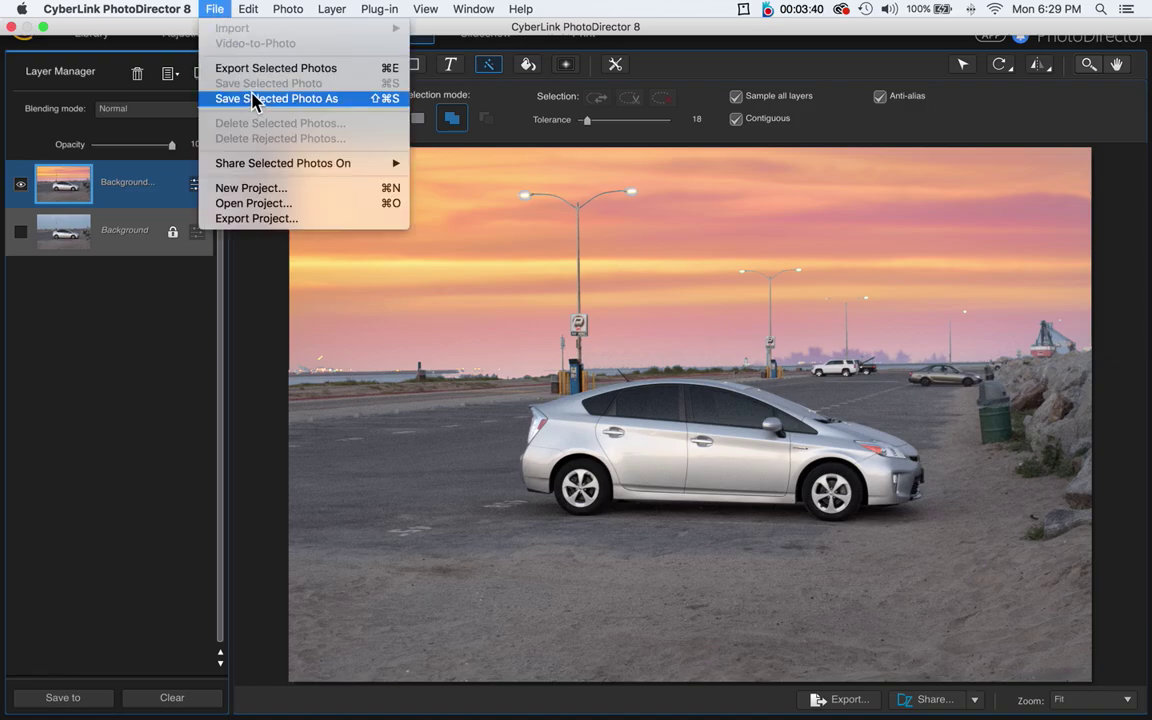
{"action": "left_click", "coordinate": [187, 310]}
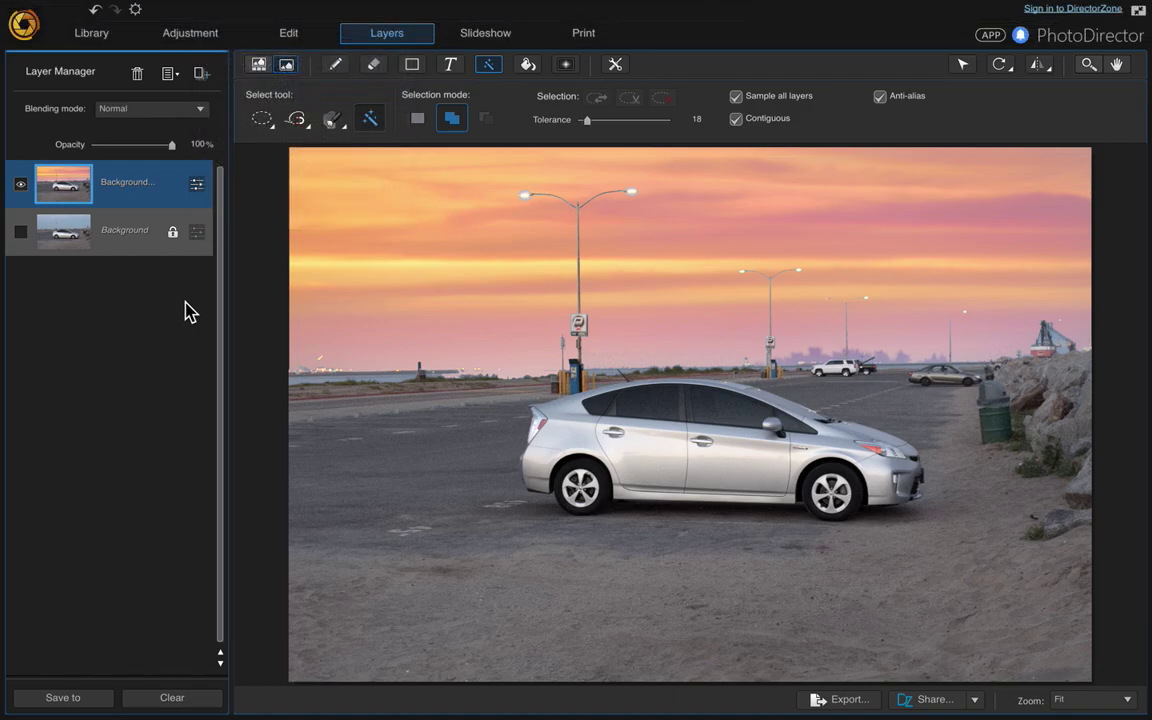